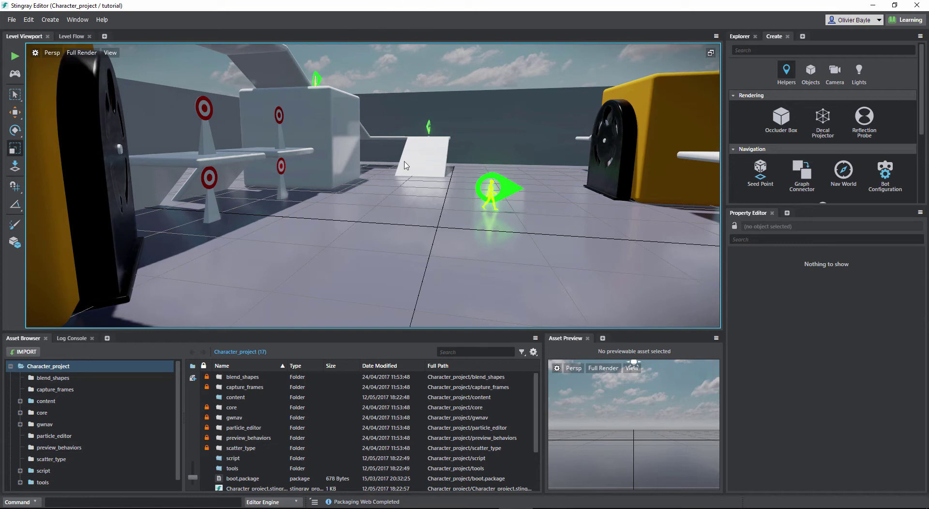
{"action": "right_click_drag", "start_coordinate": [526, 139], "coordinate": [376, 95]}
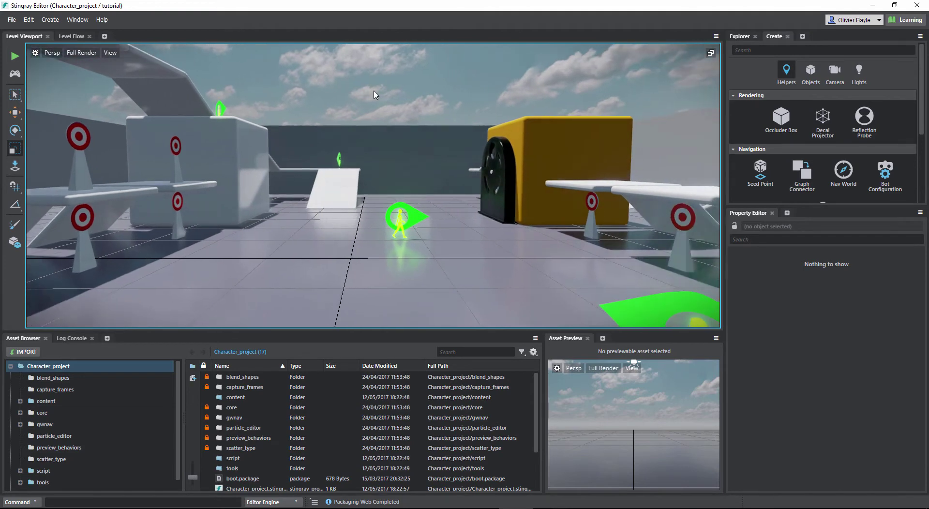
{"action": "right_click_drag", "start_coordinate": [192, 132], "coordinate": [106, 144]}
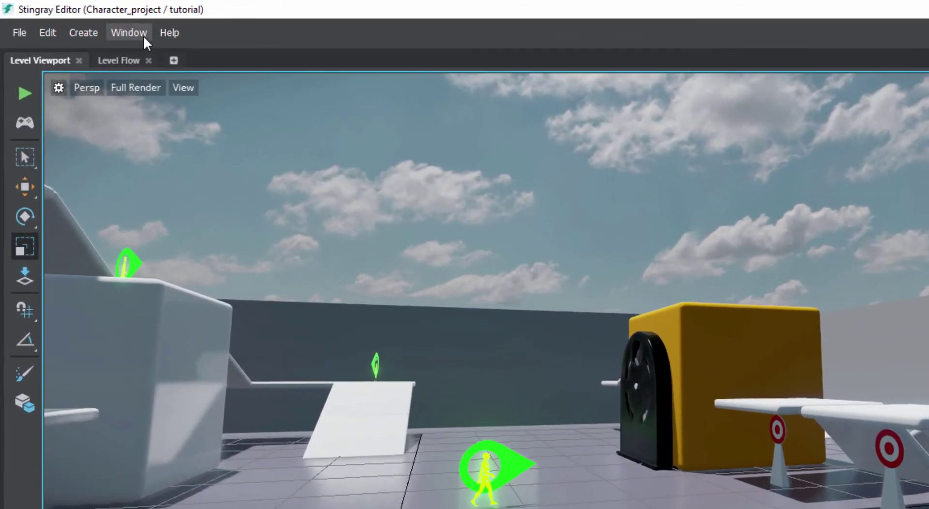
{"action": "left_click", "coordinate": [85, 21]}
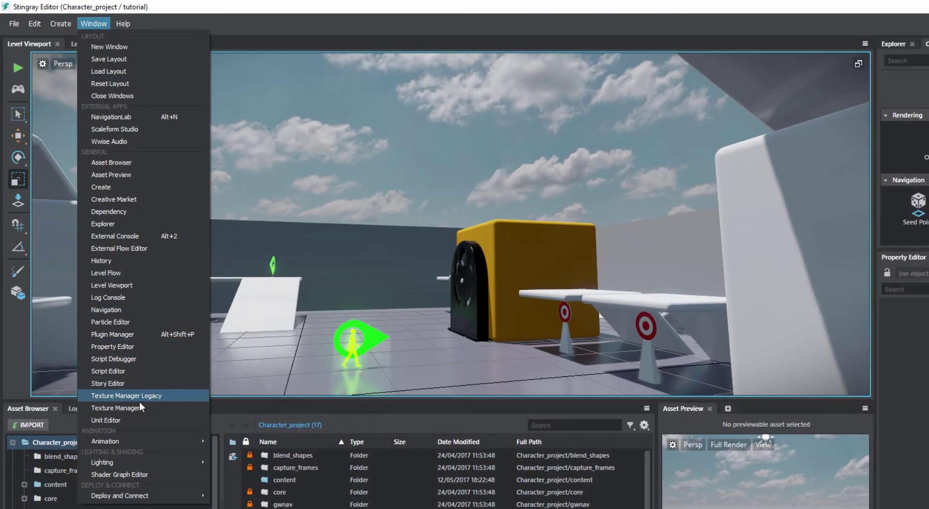
{"action": "mouse_move", "coordinate": [135, 497]}
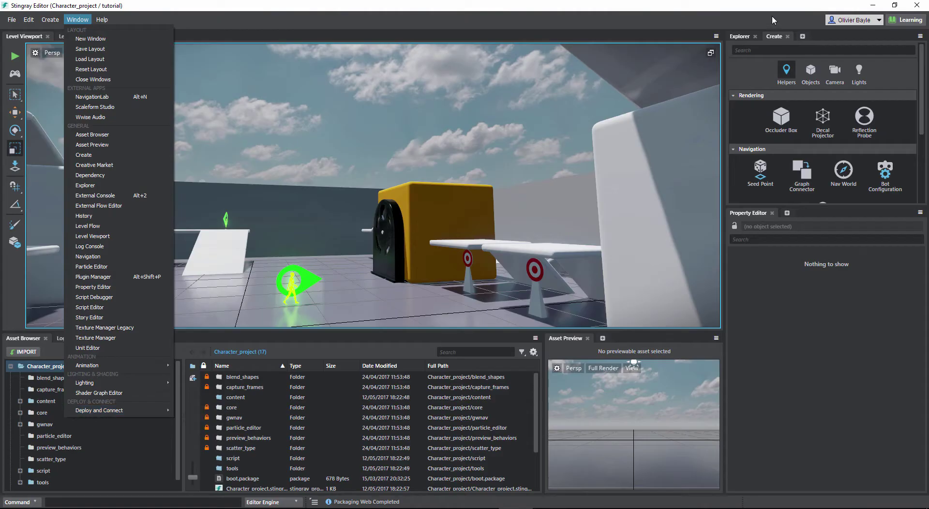
{"action": "key", "text": "Escape"}
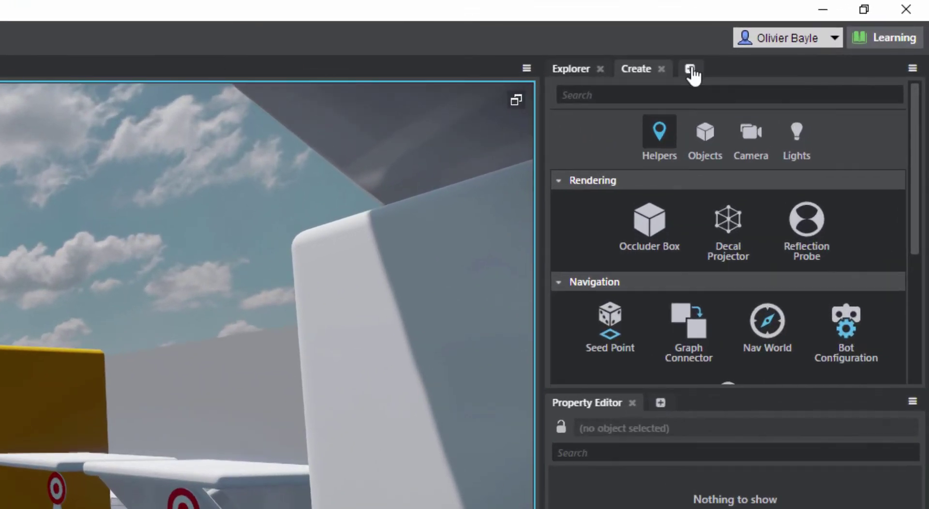
- Open the Connections tool beside the Create view and add a new connection with its platform set to Web
{"action": "left_click", "coordinate": [690, 68]}
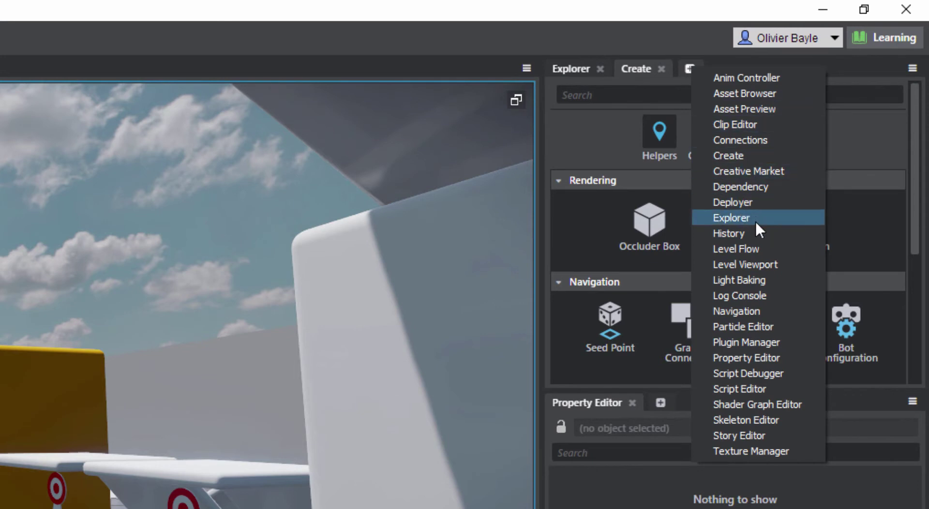
{"action": "left_click", "coordinate": [762, 140]}
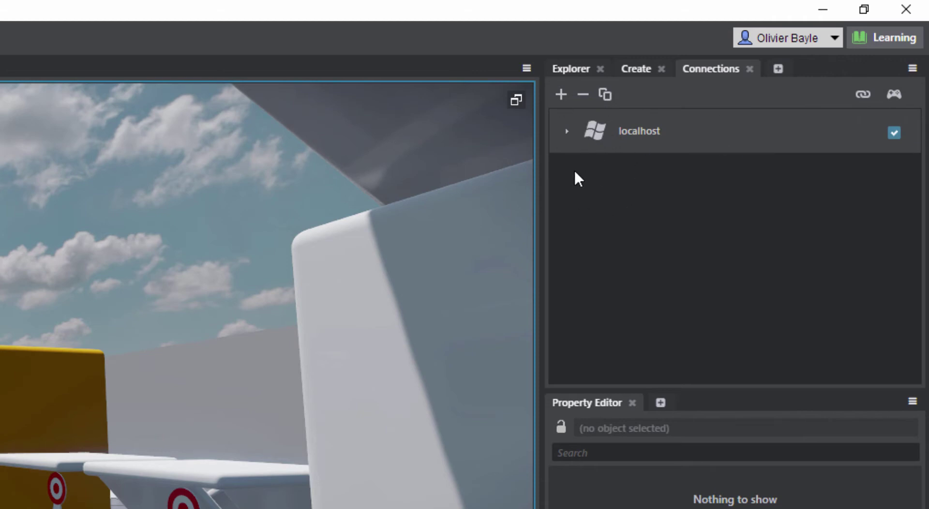
{"action": "left_click", "coordinate": [561, 95]}
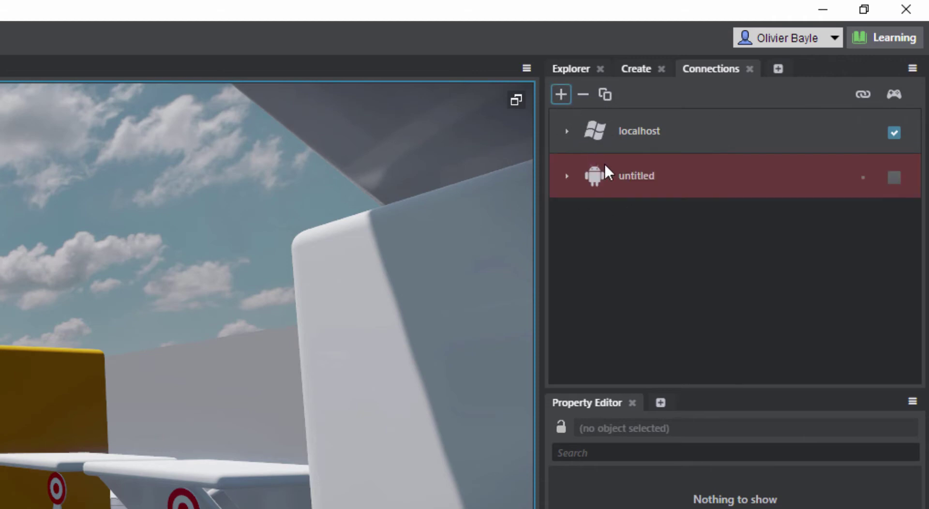
{"action": "left_click", "coordinate": [567, 177]}
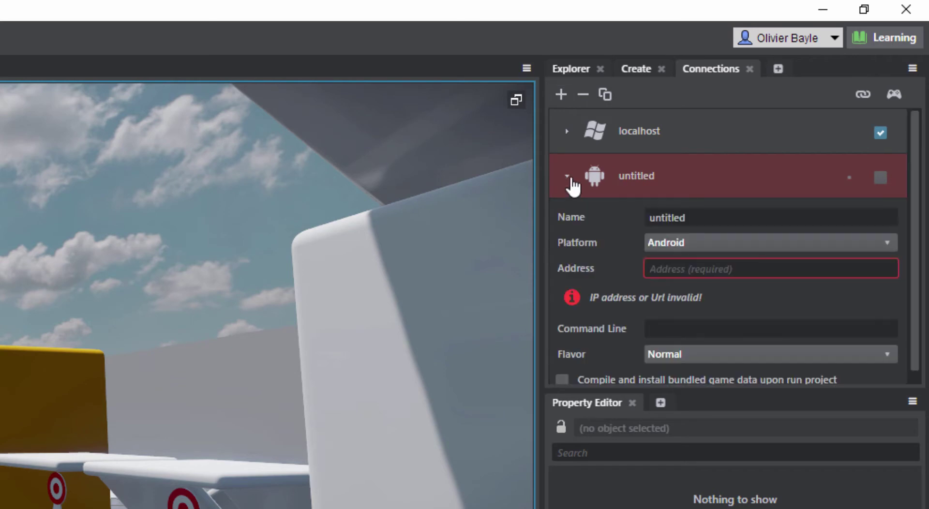
{"action": "left_click", "coordinate": [686, 254]}
{"action": "left_click", "coordinate": [677, 301]}
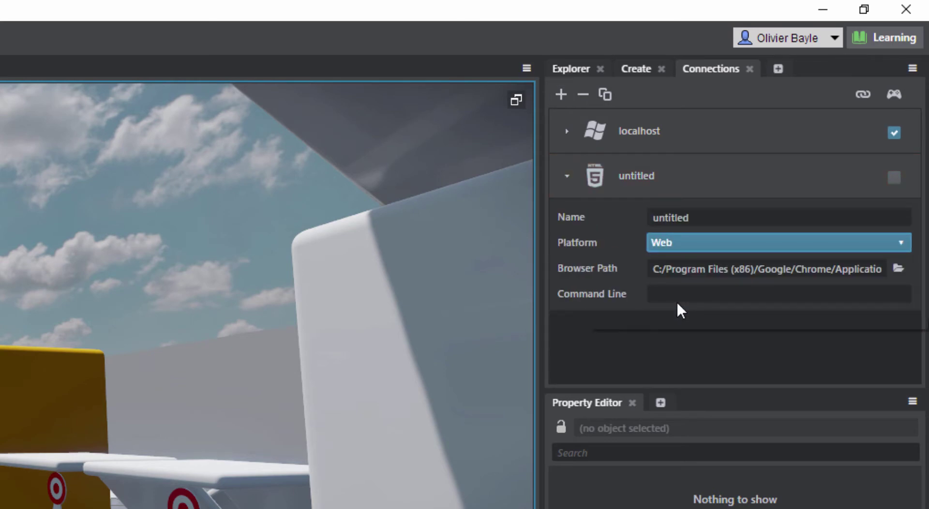
- Name the new Web connection Test Village BIM and check the Chrome browser path it uses
{"action": "left_click", "coordinate": [715, 219]}
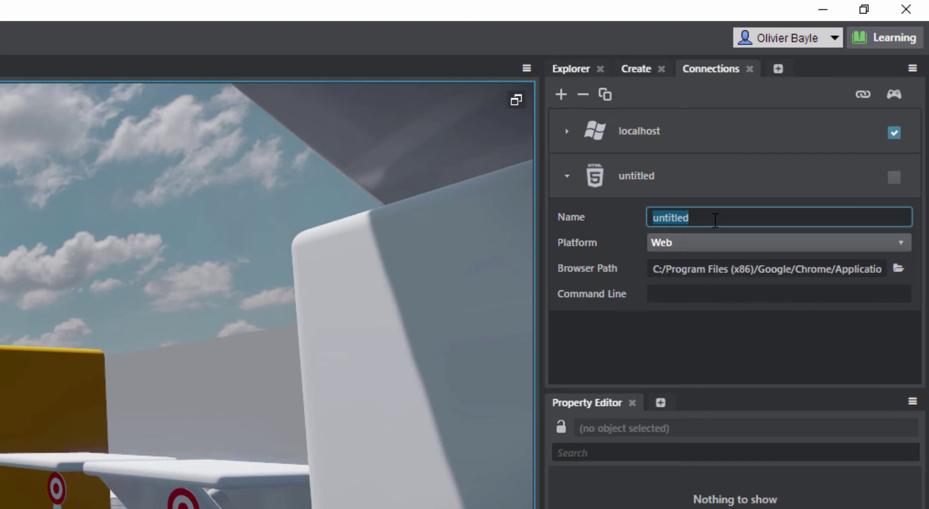
{"action": "type", "text": "Test"}
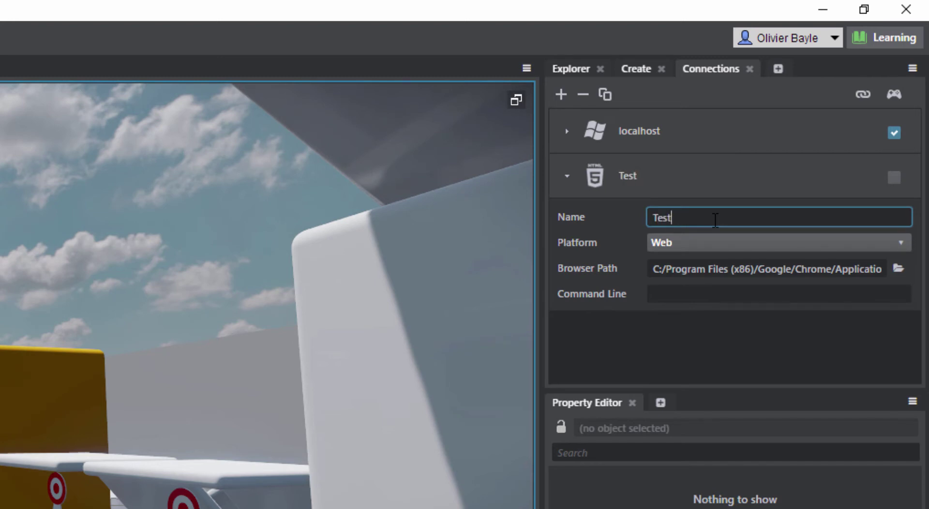
{"action": "type", "text": " Village BIM"}
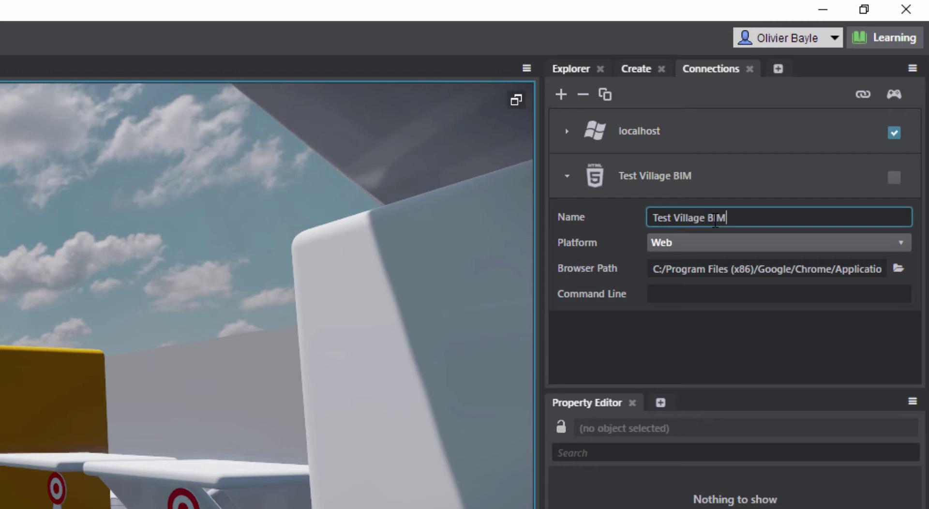
{"action": "left_click", "coordinate": [668, 270]}
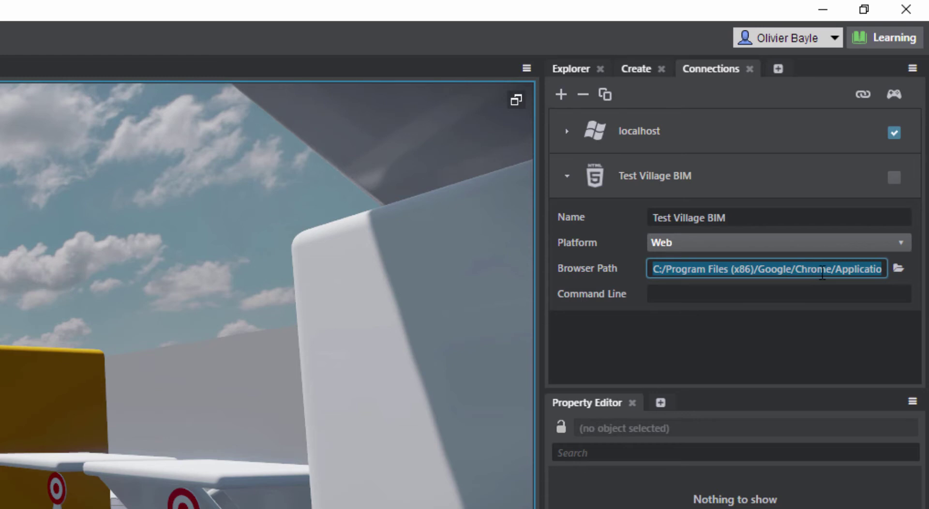
{"action": "left_click", "coordinate": [796, 269]}
{"action": "left_click_drag", "start_coordinate": [798, 269], "coordinate": [881, 270]}
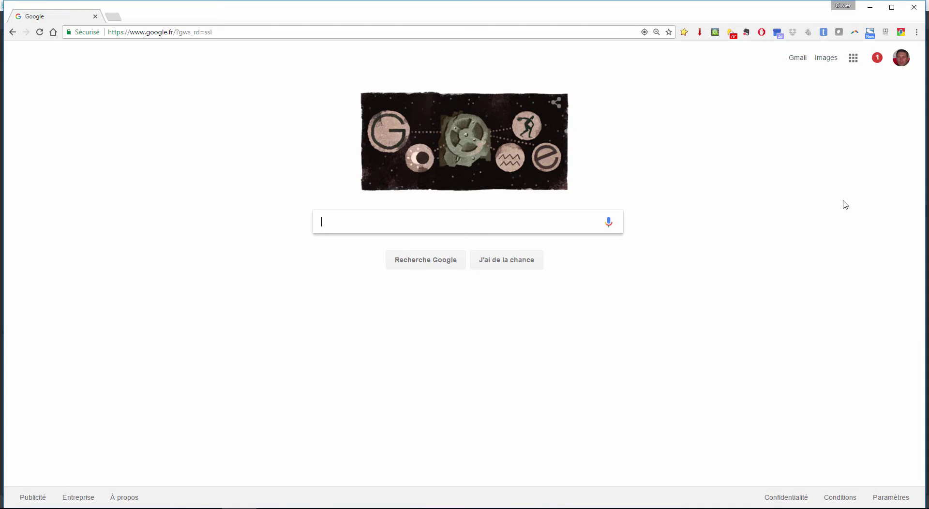
- Switch to Google Chrome and look up the installed version in its settings' about page
{"action": "left_click", "coordinate": [916, 31]}
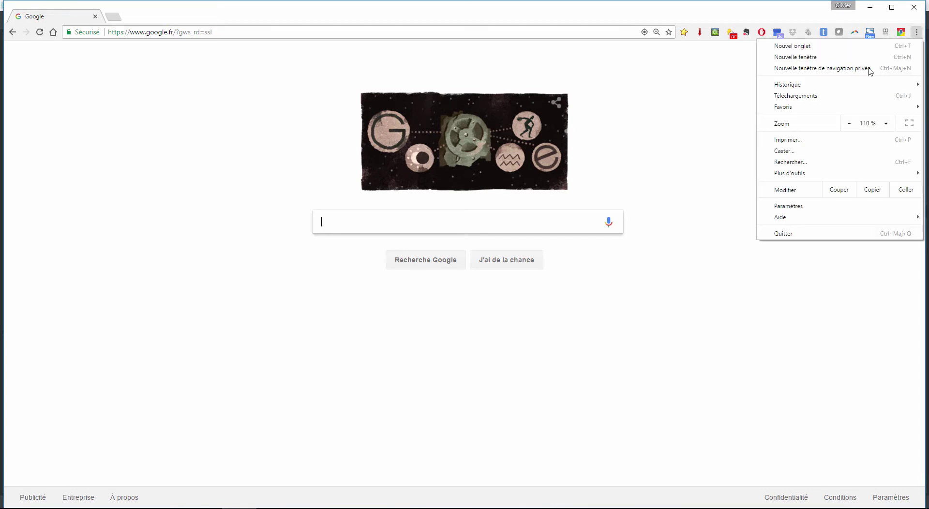
{"action": "left_click", "coordinate": [810, 207]}
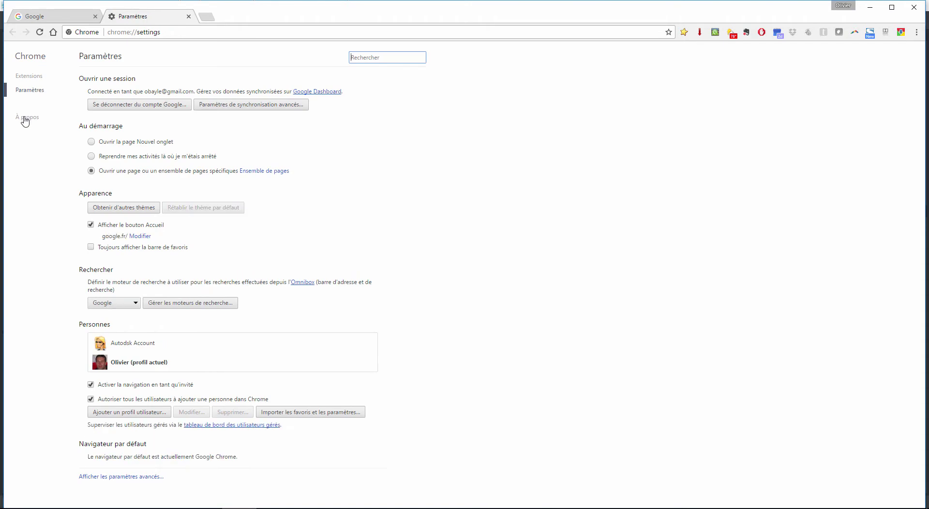
{"action": "left_click", "coordinate": [25, 119]}
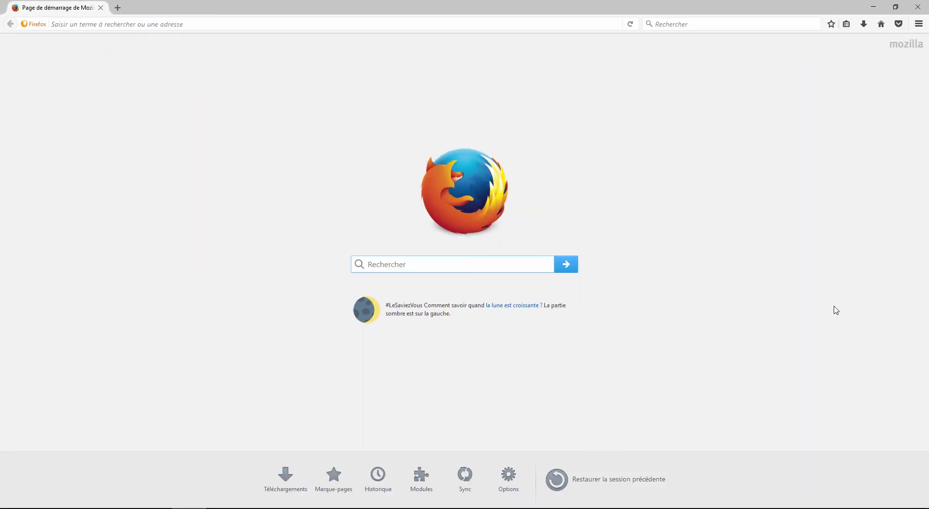
- Switch to Firefox, look up the installed version in its about information, and close that window
{"action": "left_click", "coordinate": [914, 32]}
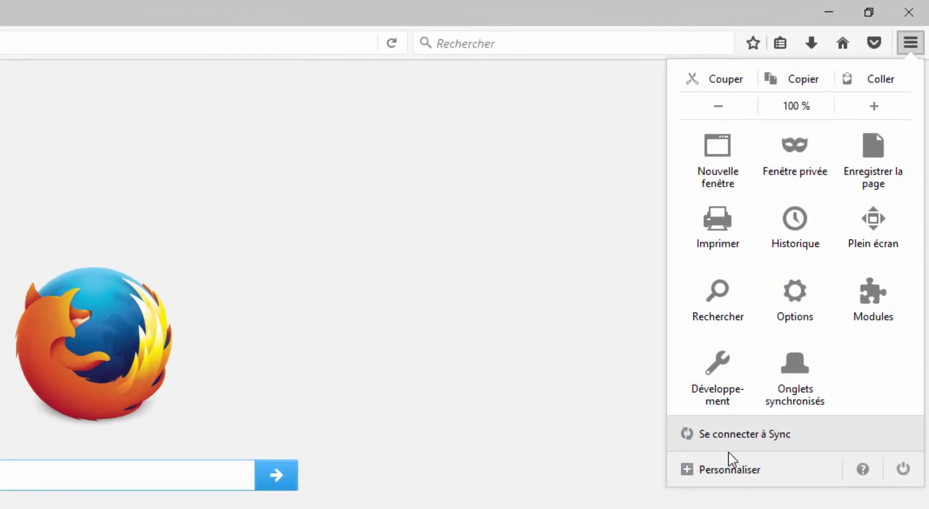
{"action": "left_click", "coordinate": [862, 470]}
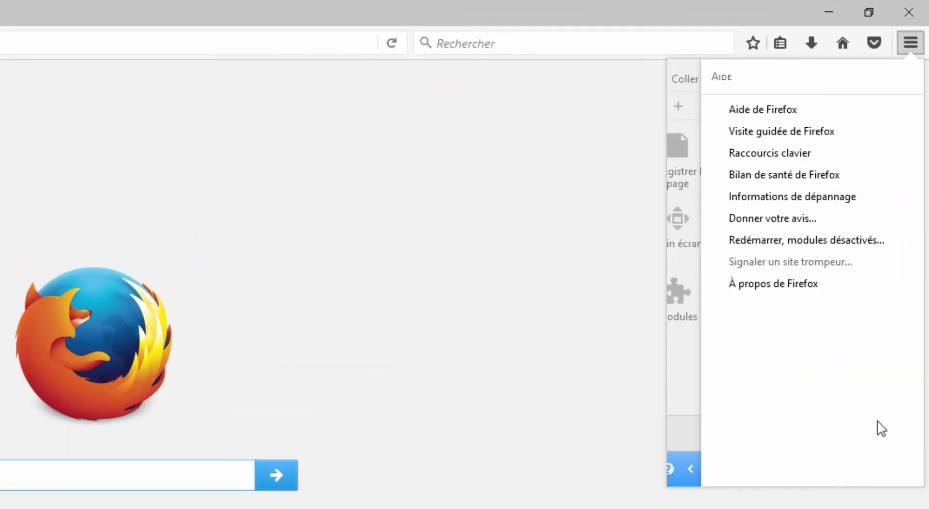
{"action": "left_click", "coordinate": [793, 280]}
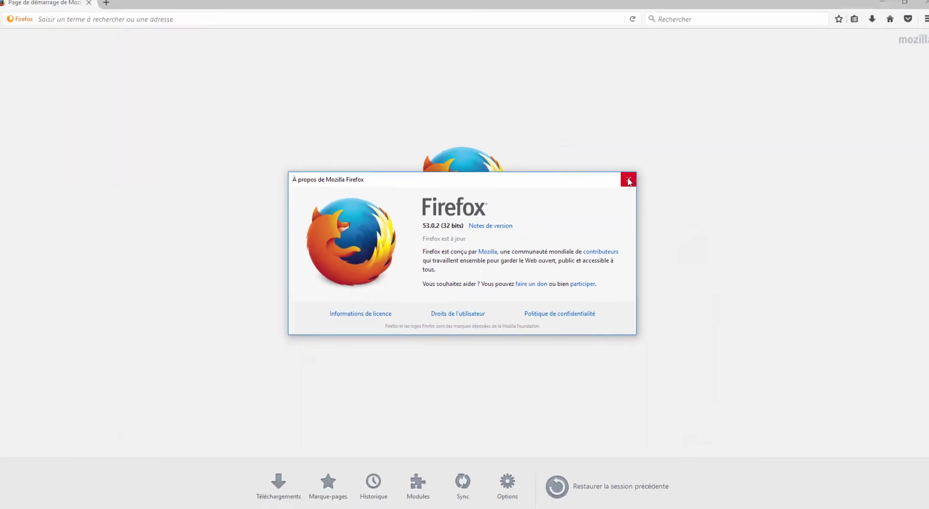
{"action": "left_click", "coordinate": [625, 182]}
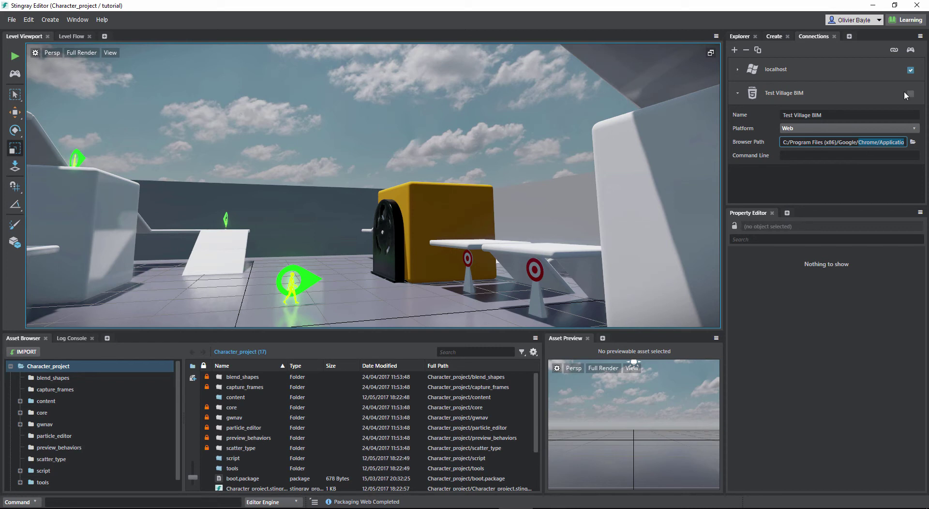
- Back in Stingray Editor, disable the localhost connection, enable Test Village BIM, and run the project on it
{"action": "left_click", "coordinate": [910, 71]}
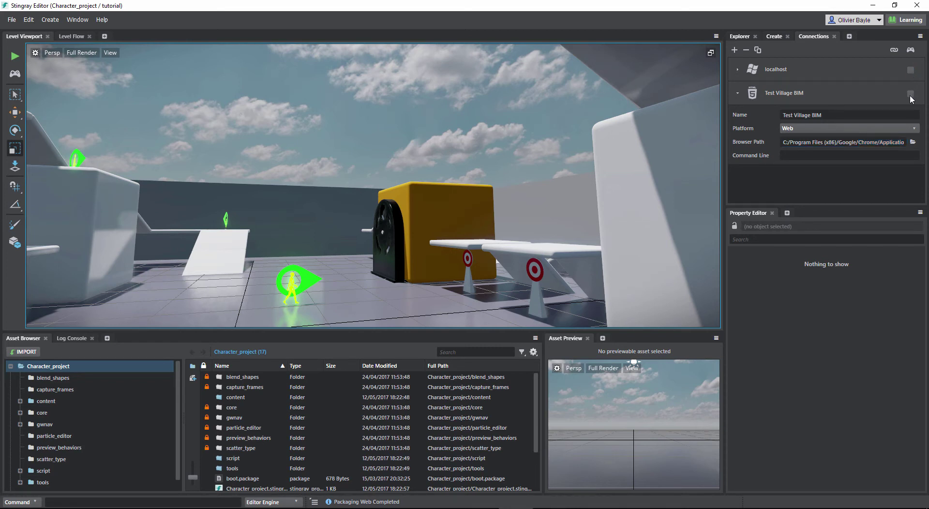
{"action": "left_click", "coordinate": [910, 93]}
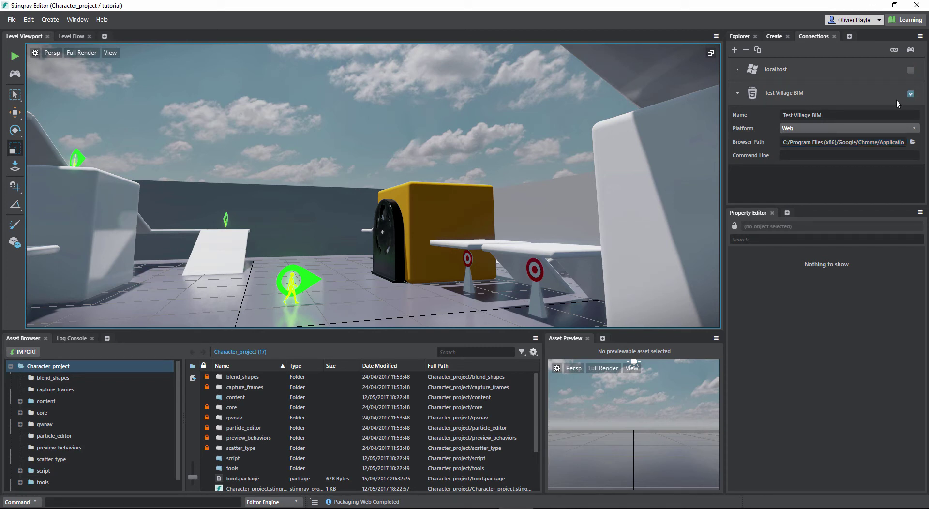
{"action": "left_click", "coordinate": [909, 53]}
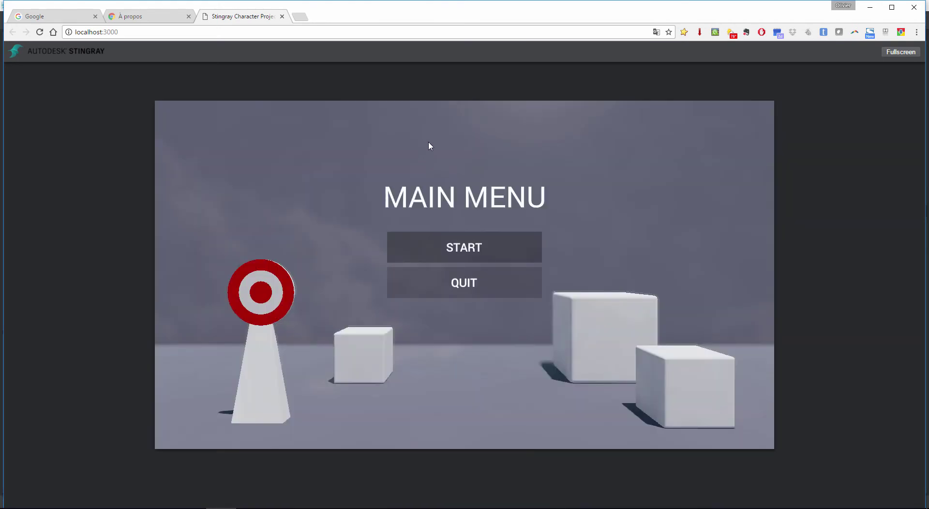
- Play-test the web build in Chrome, exploring the level in third-person and first-person views, and close the test page
{"action": "left_click", "coordinate": [467, 252]}
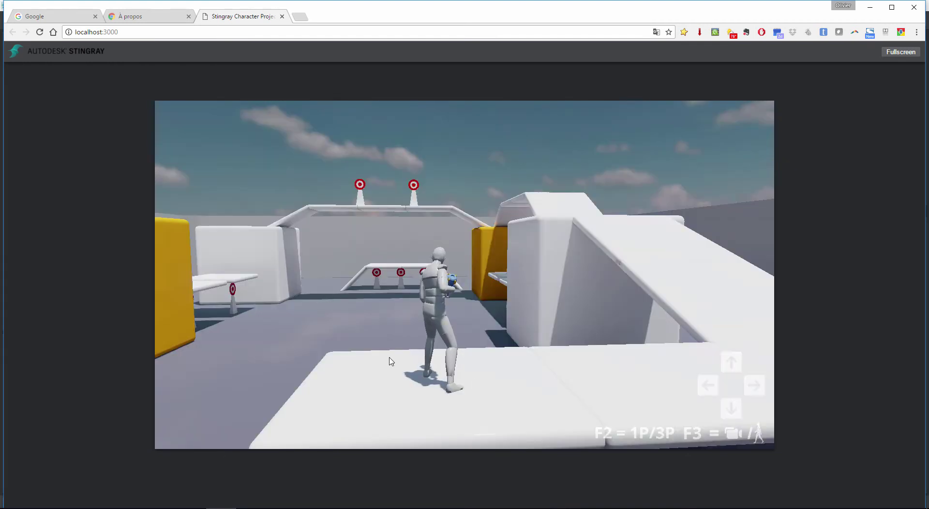
{"action": "left_click", "coordinate": [391, 361]}
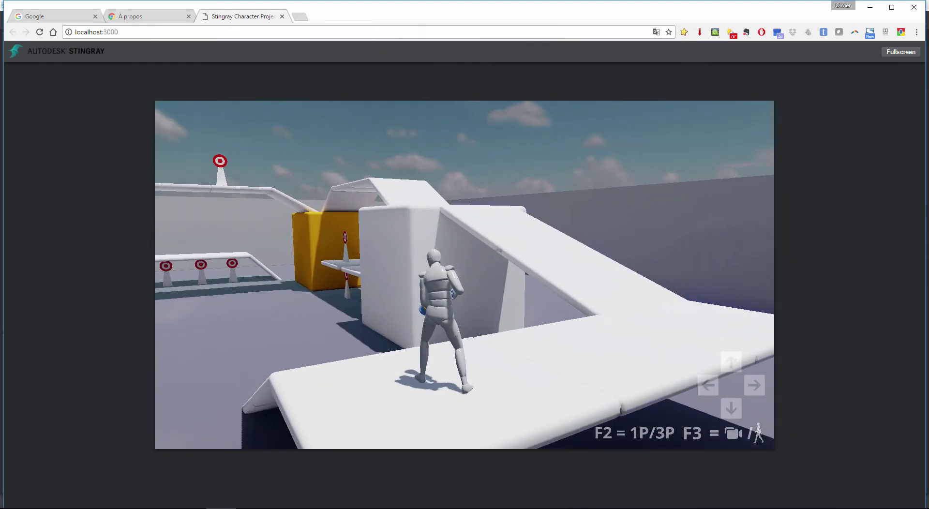
{"action": "key", "text": "F2"}
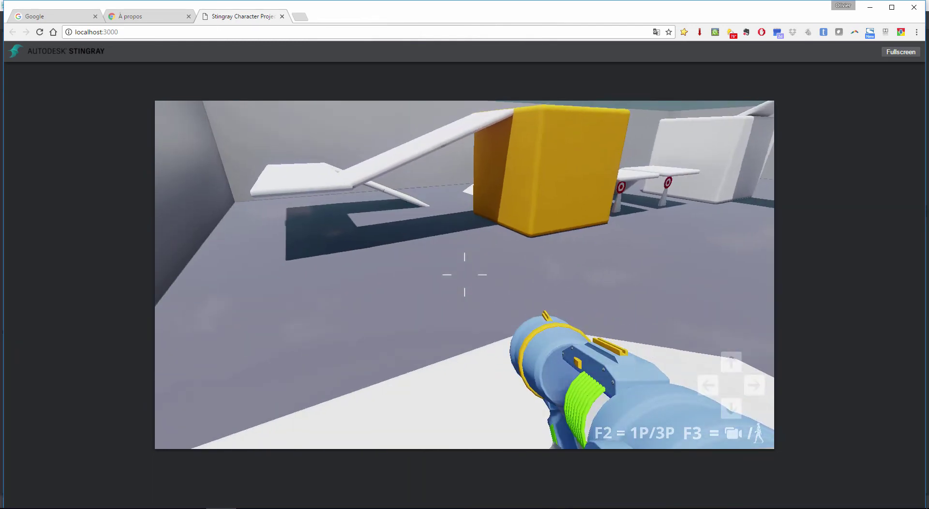
{"action": "key", "text": "w"}
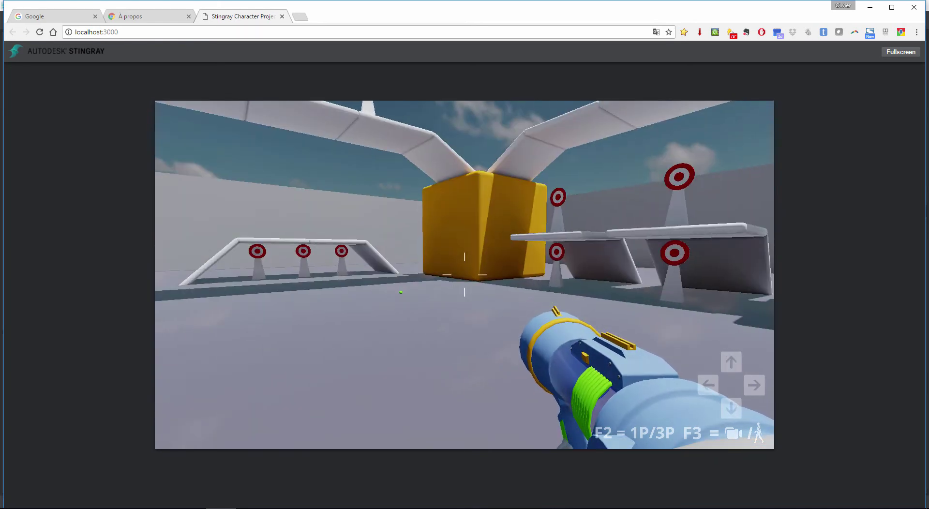
{"action": "key", "text": "Up"}
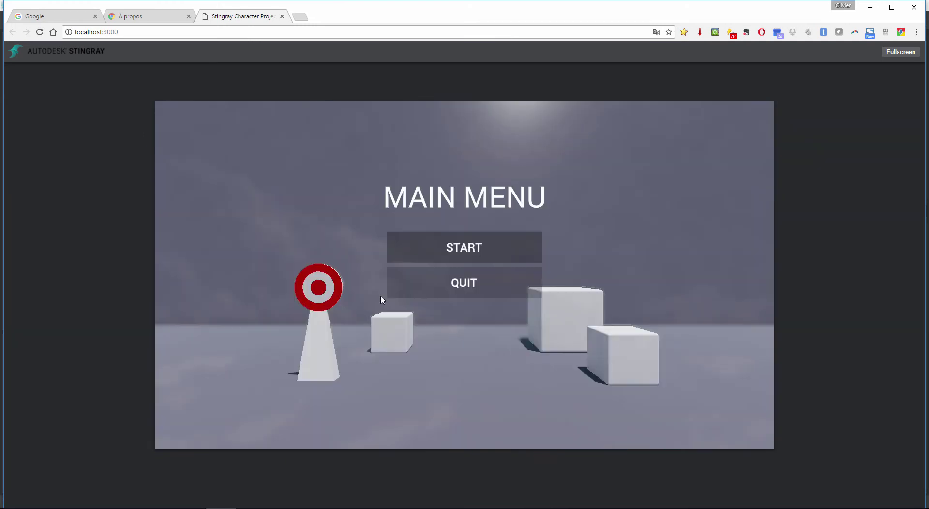
{"action": "left_click", "coordinate": [282, 17]}
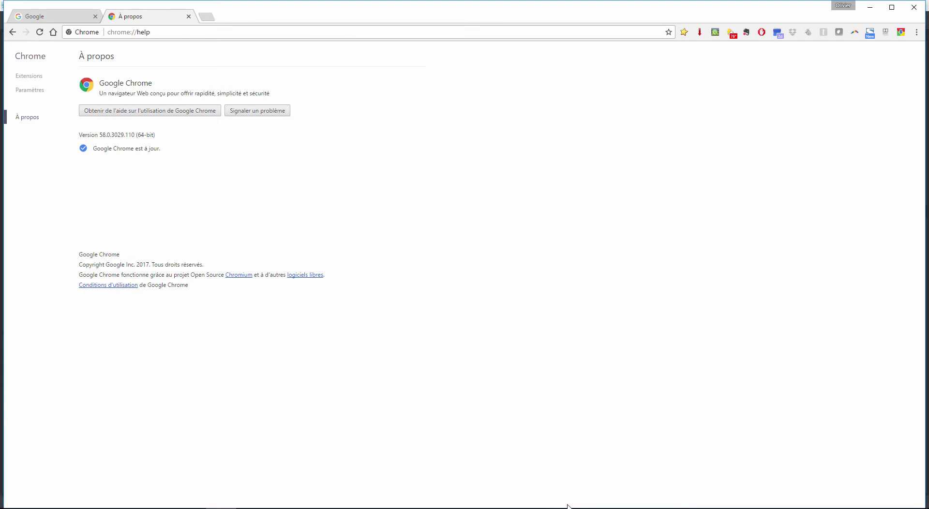
- Return to Stingray Editor and open the Deployer with its Web packaging settings
{"action": "left_click", "coordinate": [585, 507]}
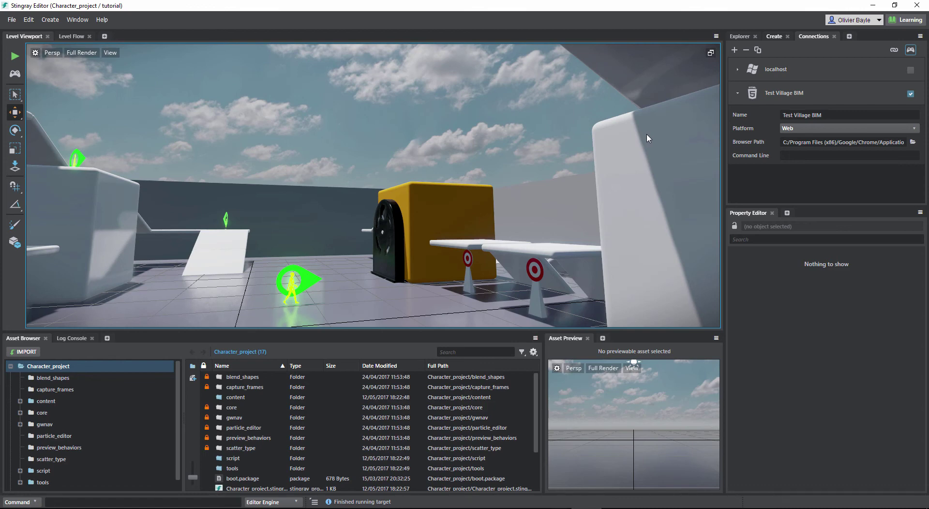
{"action": "left_click", "coordinate": [848, 37]}
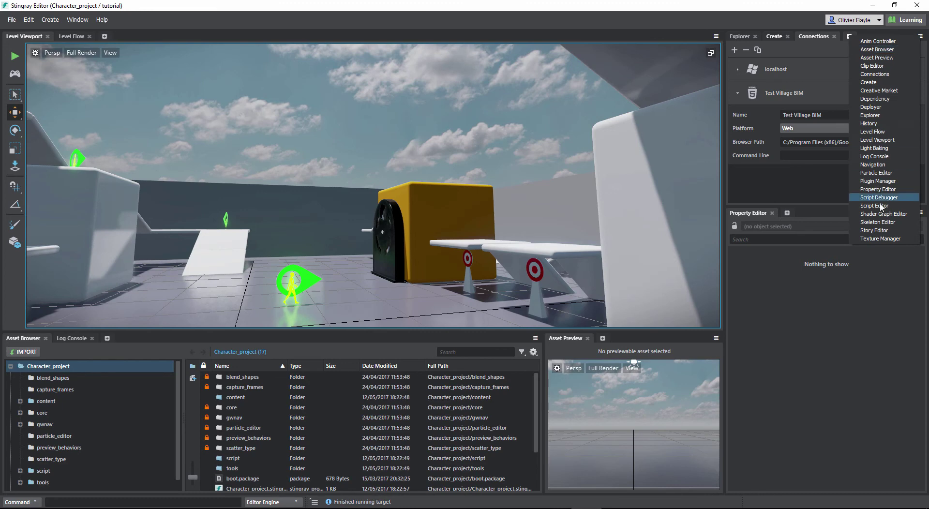
{"action": "left_click", "coordinate": [884, 108]}
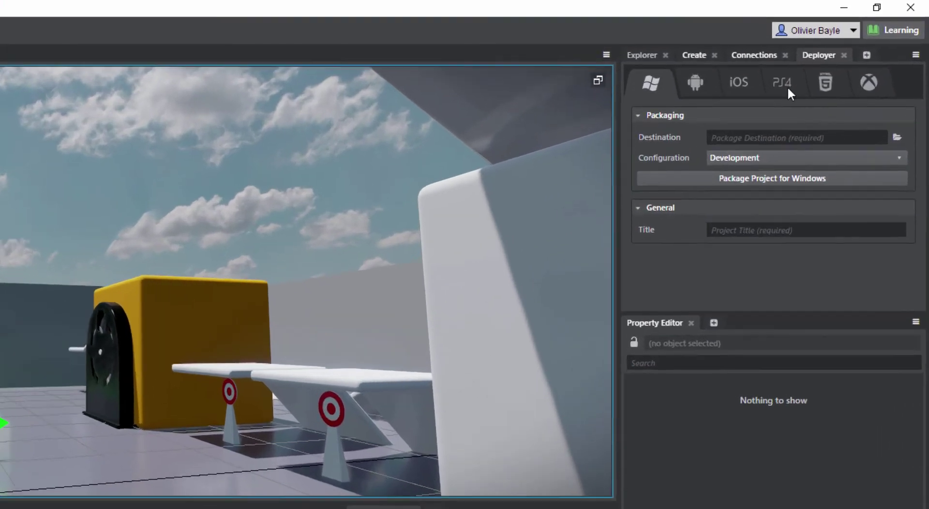
{"action": "left_click", "coordinate": [827, 80]}
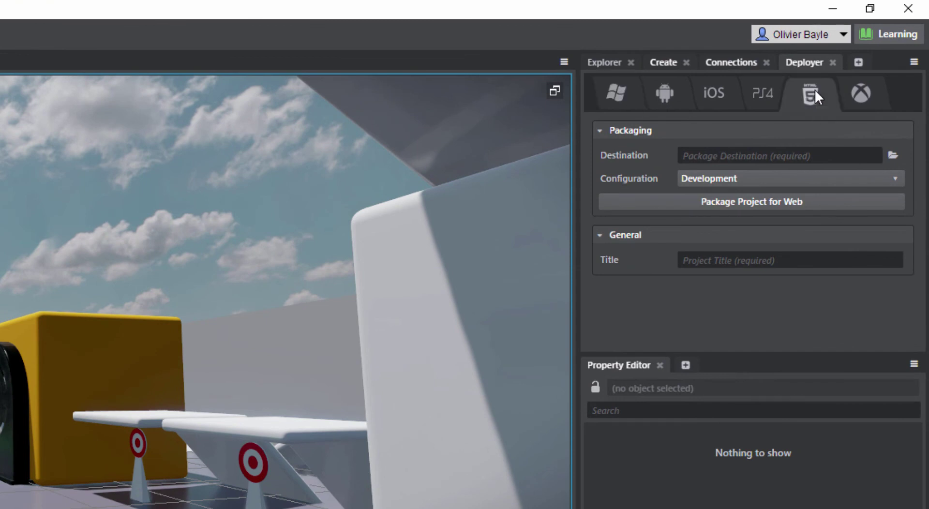
- Package the project for Web with the destination D:\3 - Efface\VillageBIM Stingray Web and the title Test
{"action": "left_click", "coordinate": [793, 157]}
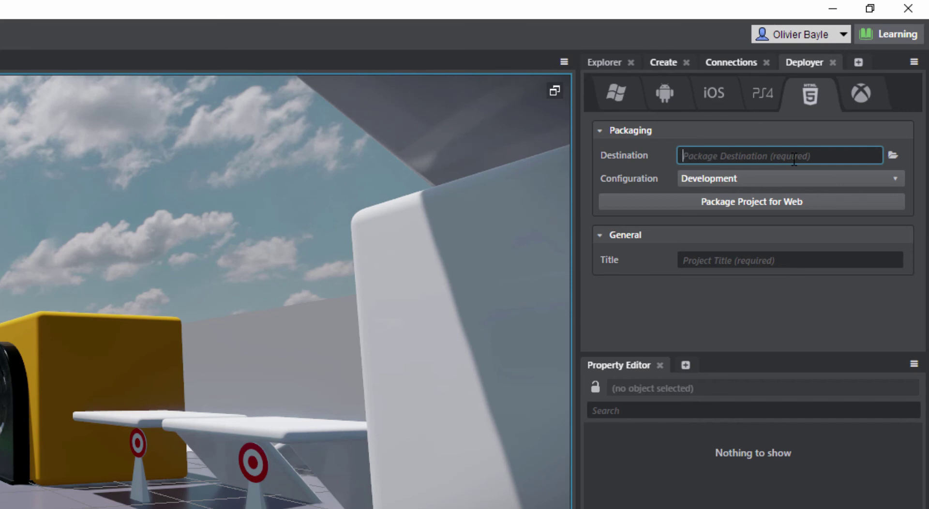
{"action": "type", "text": "D:\\3 - Efface\\VillageBIM Stingray Web"}
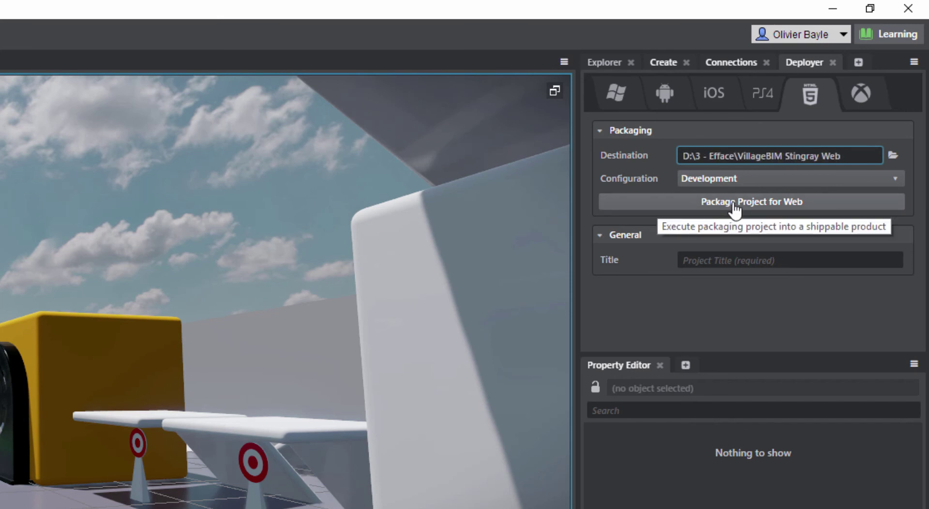
{"action": "left_click", "coordinate": [735, 203]}
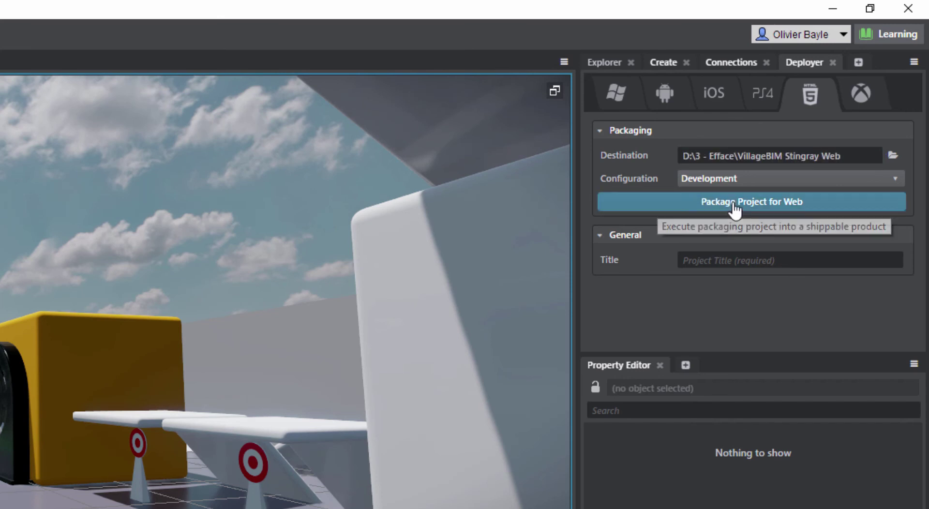
{"action": "left_click", "coordinate": [716, 260]}
{"action": "type", "text": "Test"}
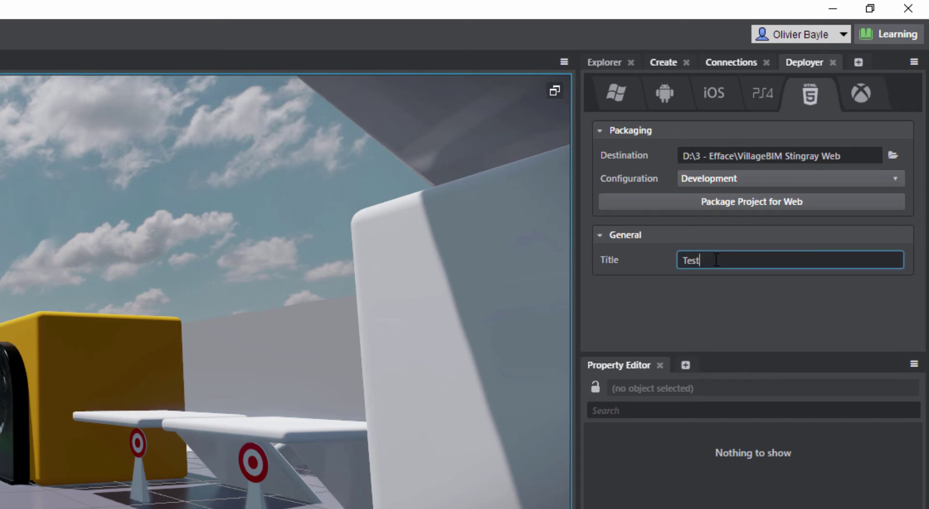
{"action": "left_click", "coordinate": [756, 207]}
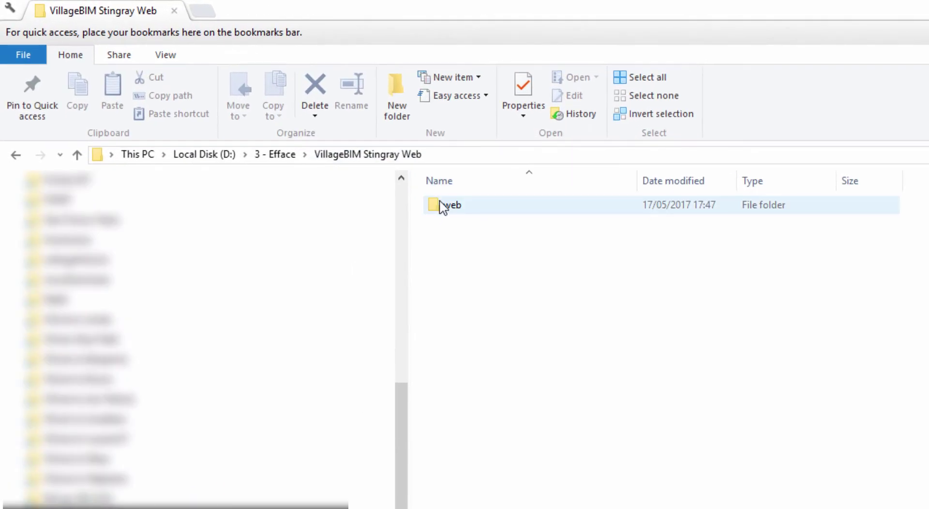
- In File Explorer, open the dev folder inside the web folder of the VillageBIM Stingray Web package
{"action": "double_click", "coordinate": [442, 206]}
{"action": "left_click", "coordinate": [452, 207]}
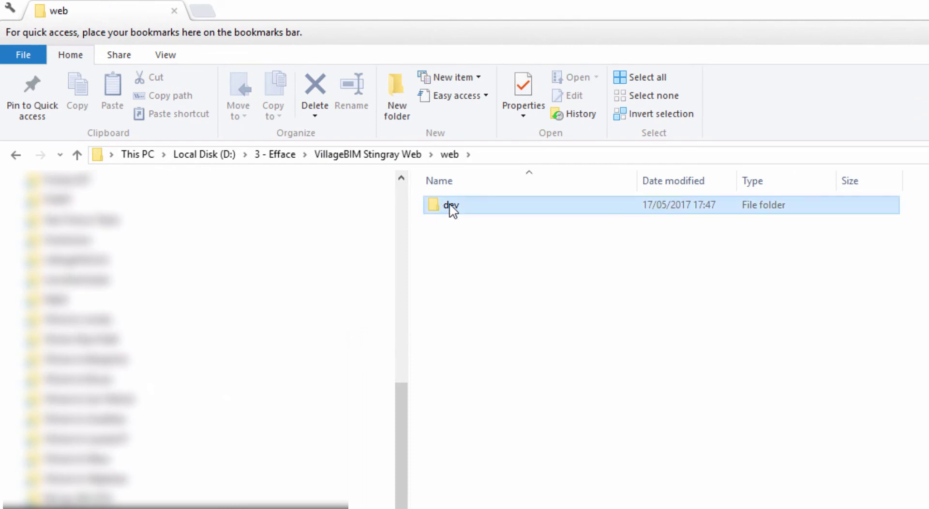
{"action": "double_click", "coordinate": [450, 207]}
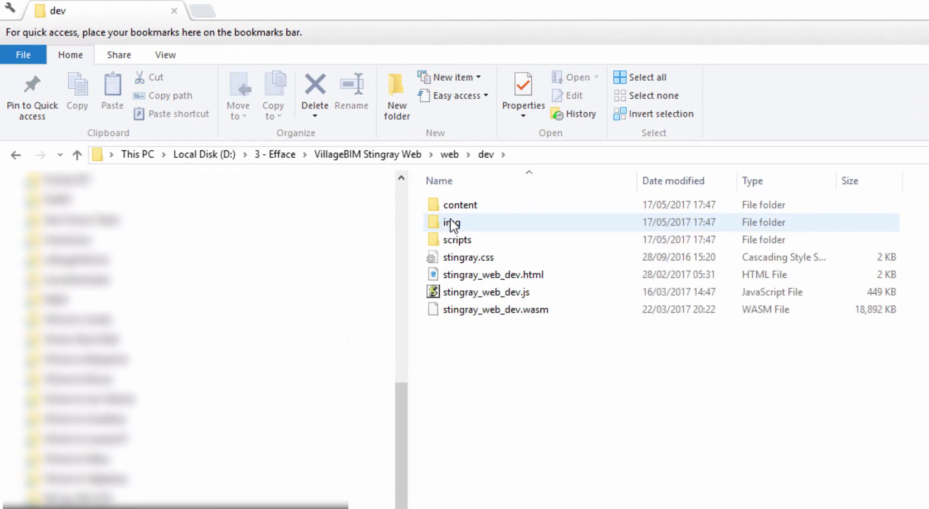